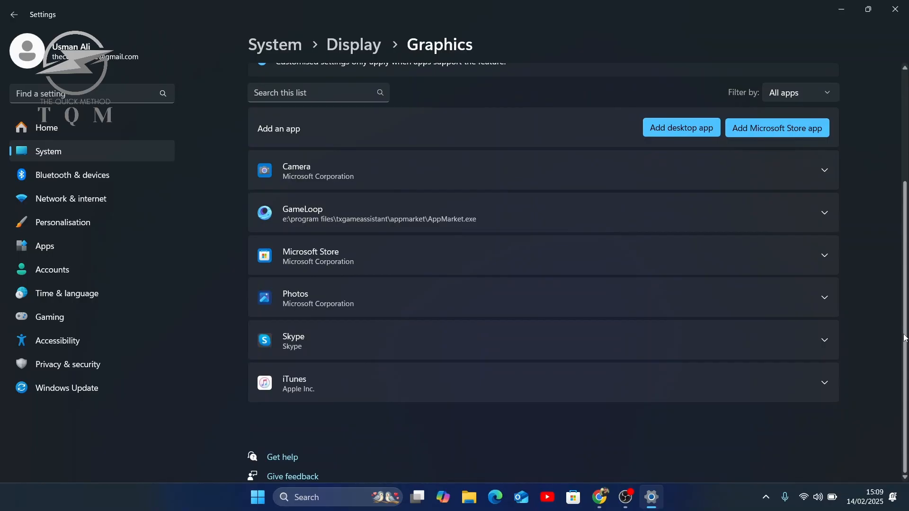
# - Turn on Mouse keys in the Accessibility mouse settings
pyautogui.moveTo(905, 337); pyautogui.dragTo(904, 223)
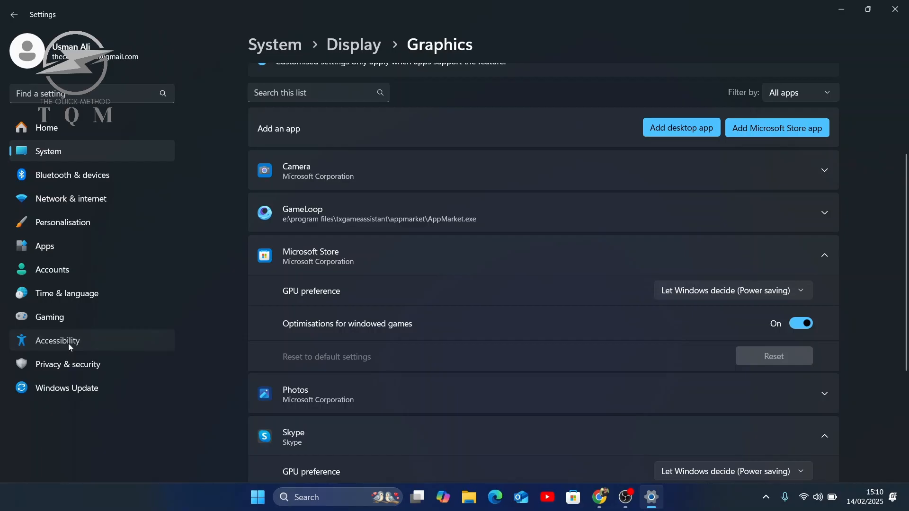
pyautogui.click(68, 342)
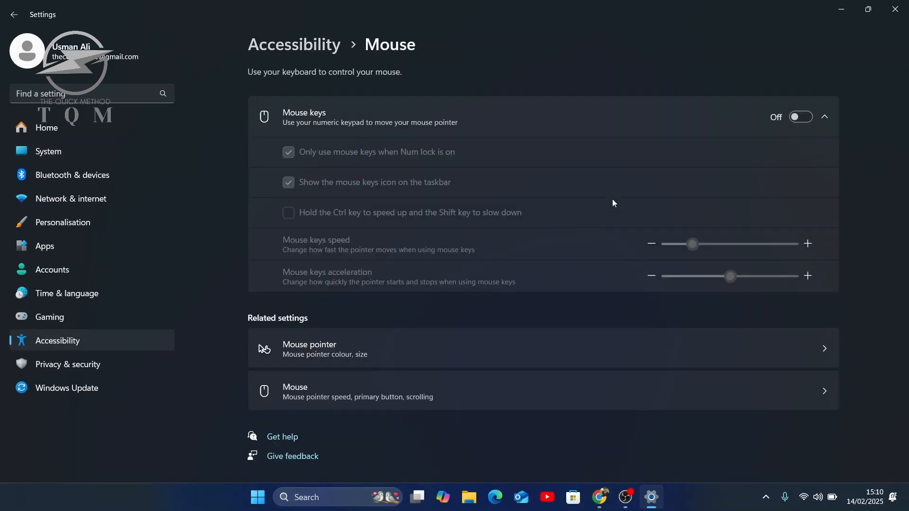
pyautogui.click(802, 118)
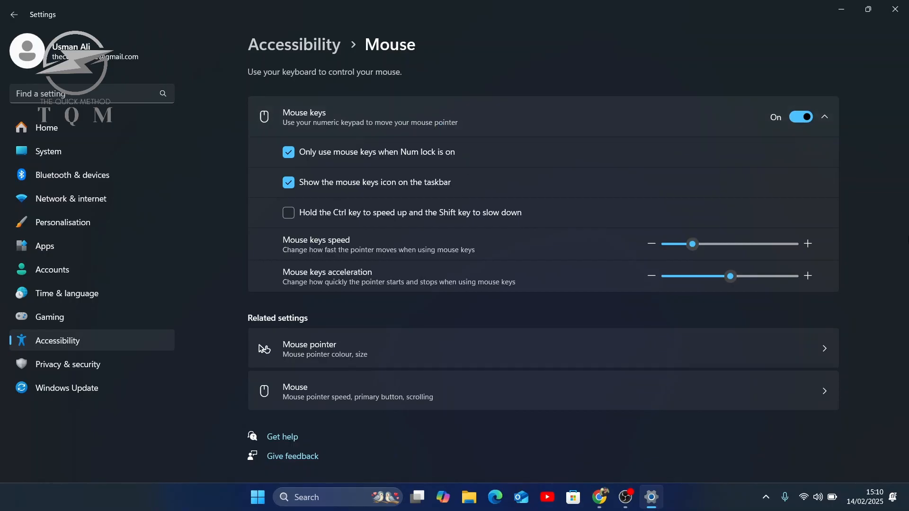
# - Open the related Mouse settings for pointer speed and primary button, and review the pointer and scrolling options
pyautogui.click(526, 383)
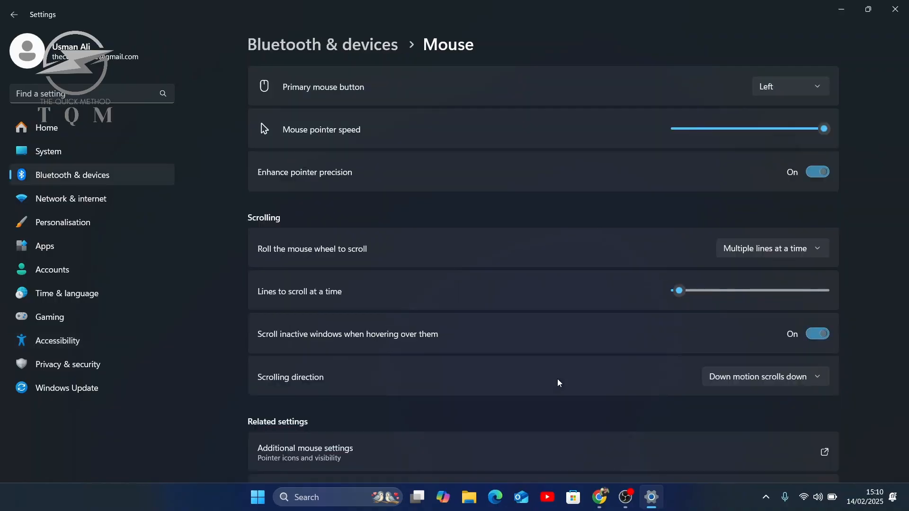
pyautogui.scroll(-1, 901, 175)
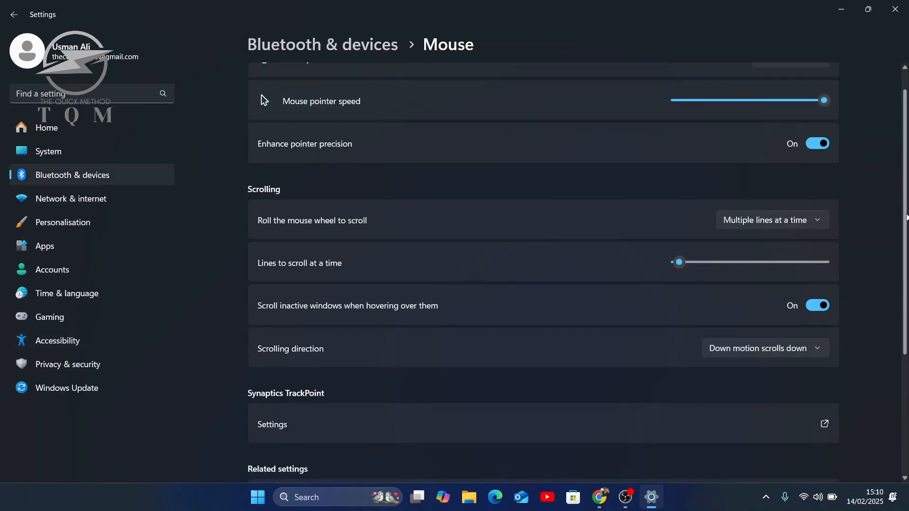
pyautogui.moveTo(907, 211); pyautogui.dragTo(907, 226)
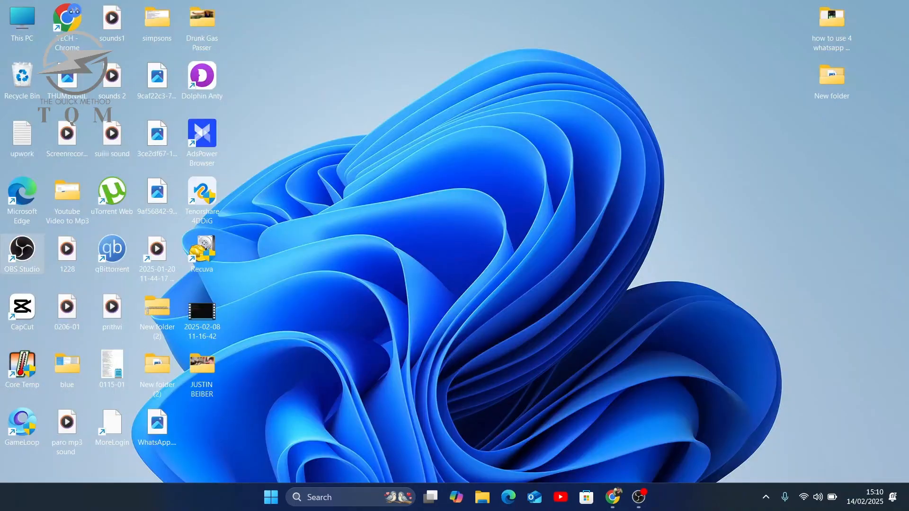
# - Run systempropertiesadvanced to open the advanced system properties
pyautogui.click(306, 494)
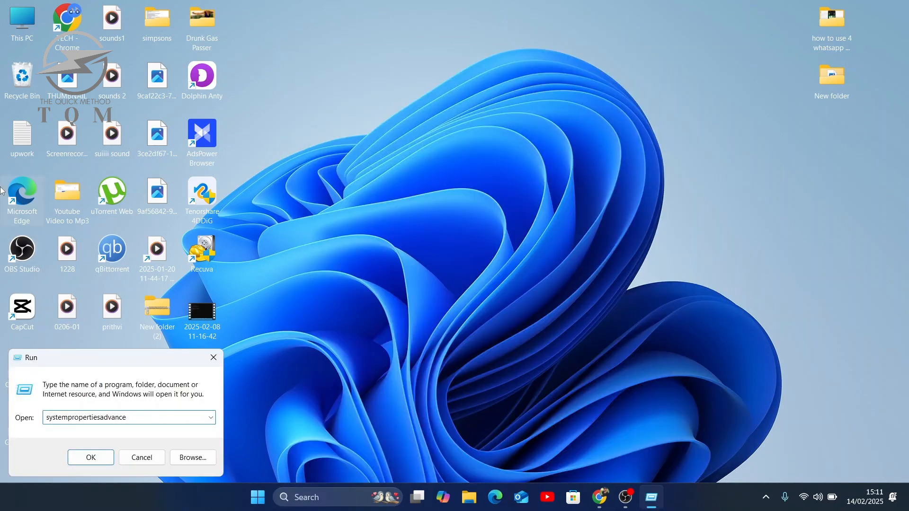
pyautogui.write('dvanced')
pyautogui.press('Return')
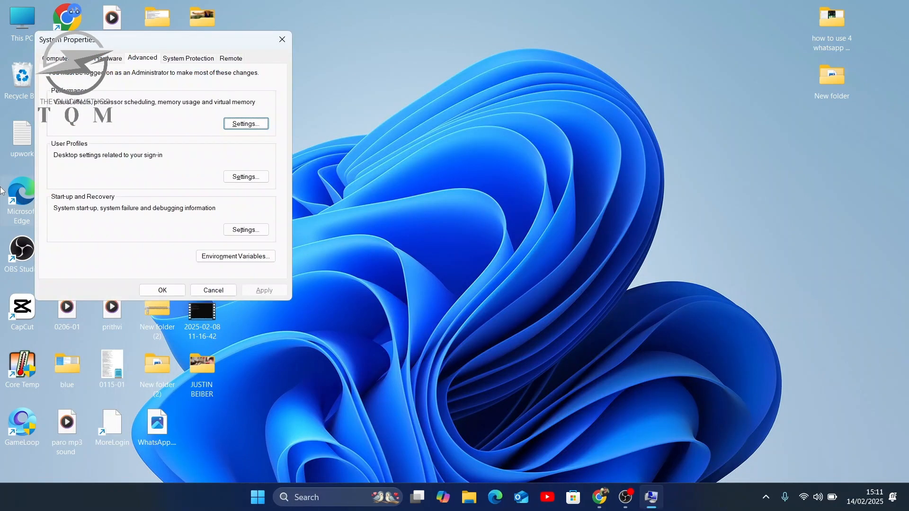
# - Enable "Save taskbar thumbnail previews" in the performance visual effects and apply the change
pyautogui.click(240, 124)
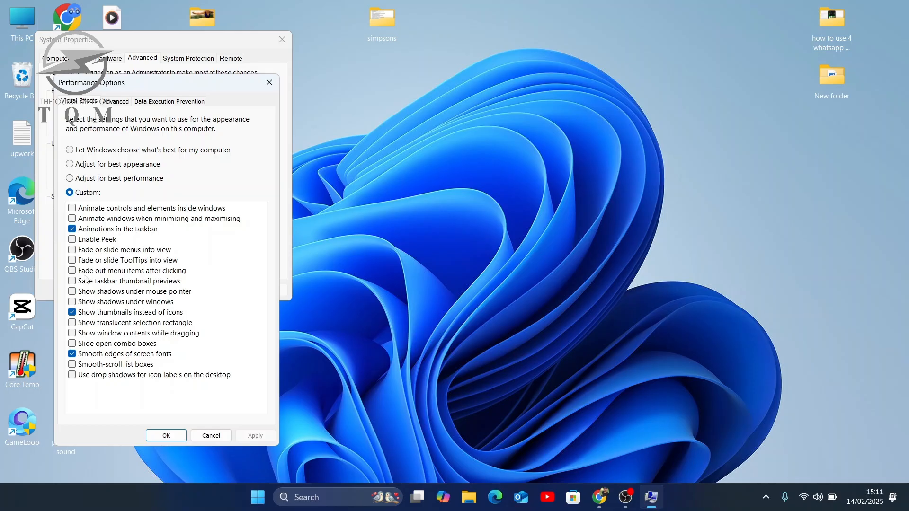
pyautogui.click(87, 281)
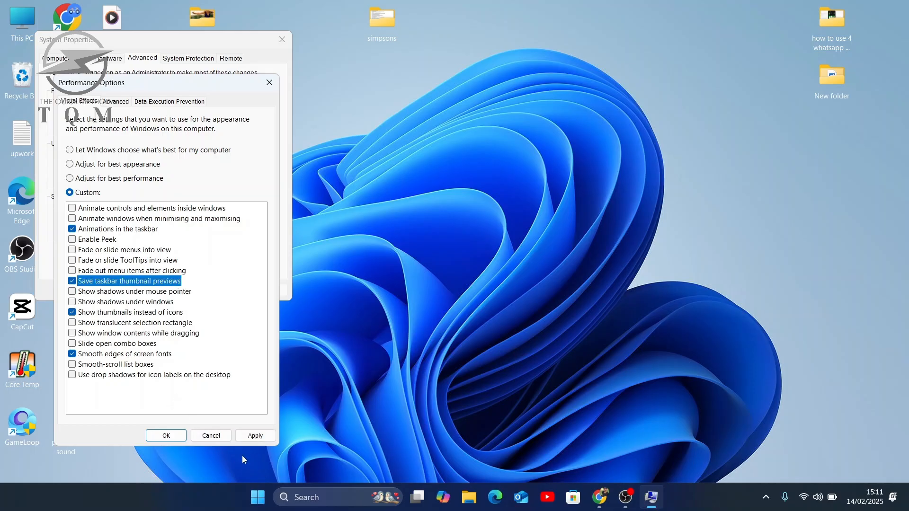
pyautogui.click(255, 436)
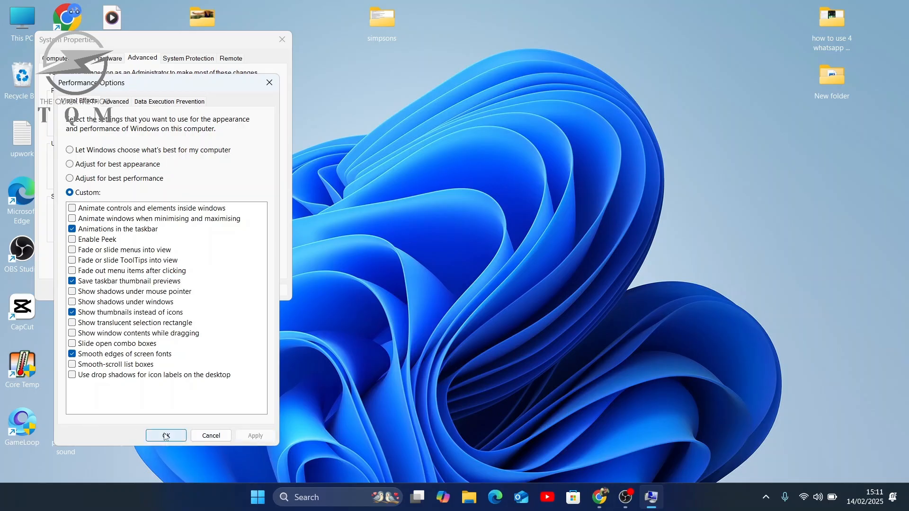
# - Turn off automatic paging file management in the Virtual Memory settings and choose a custom size for drive C:
pyautogui.hotkey('ctrl', 'Tab')
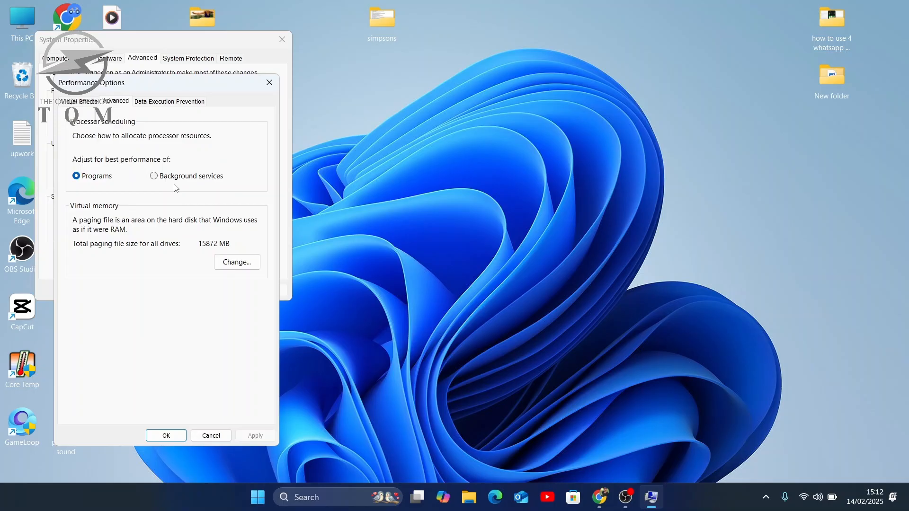
pyautogui.click(237, 262)
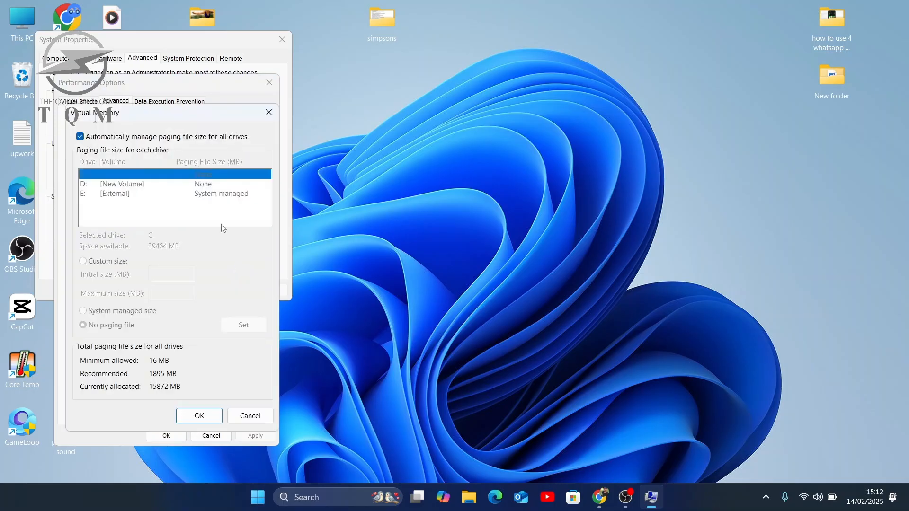
pyautogui.click(91, 137)
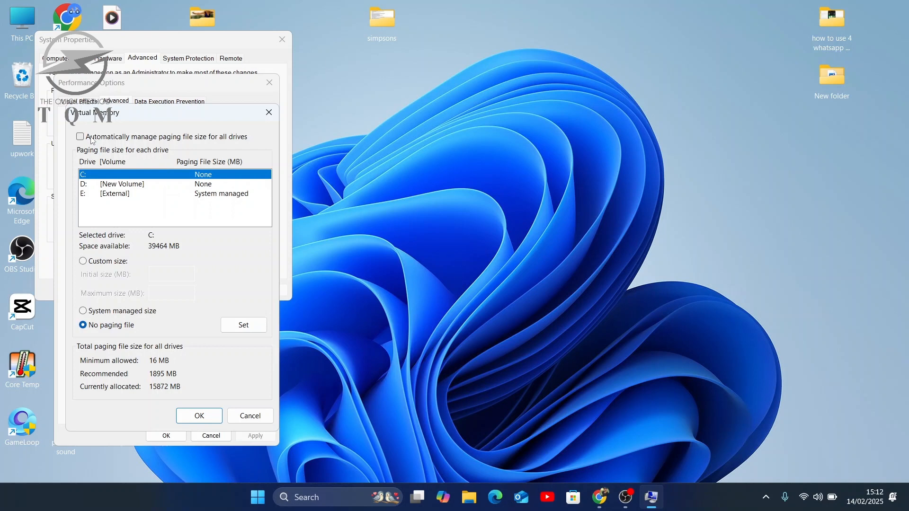
pyautogui.click(83, 261)
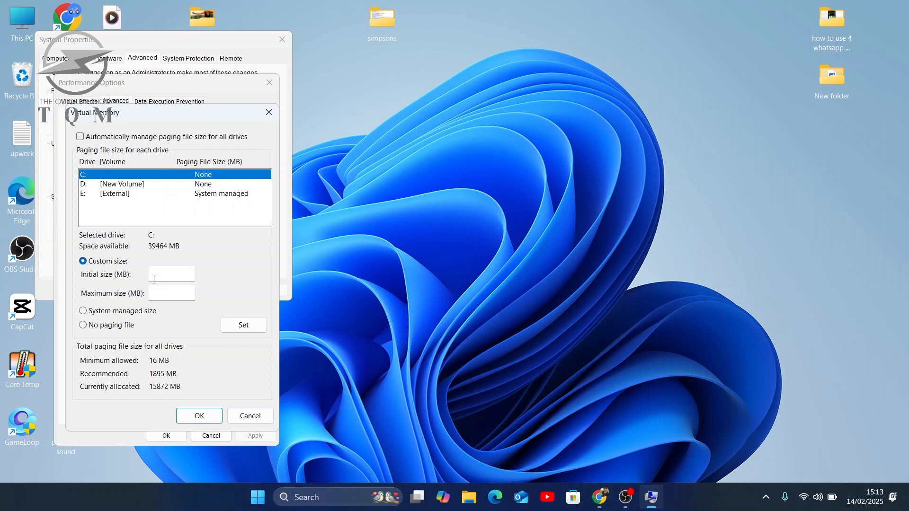
pyautogui.click(154, 279)
# - Search for Control Panel and open its Power Options to view the available power plans
pyautogui.click(316, 492)
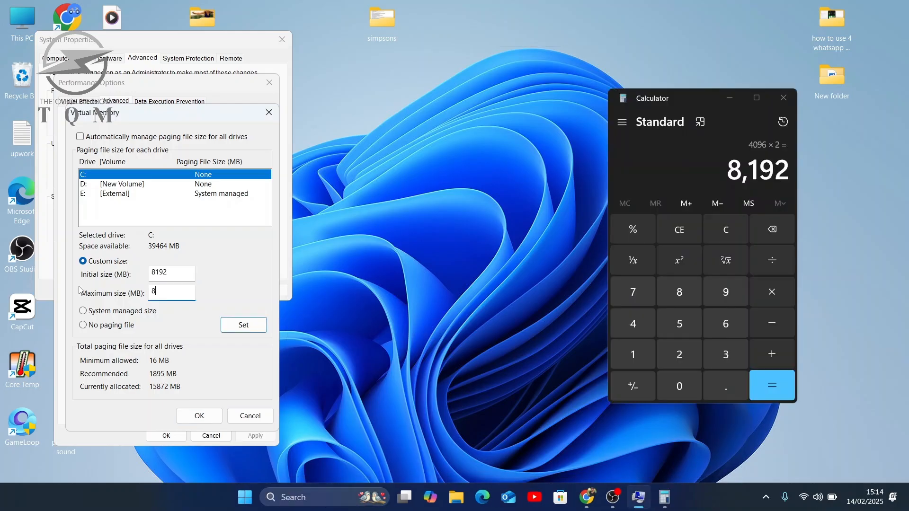
pyautogui.write('192')
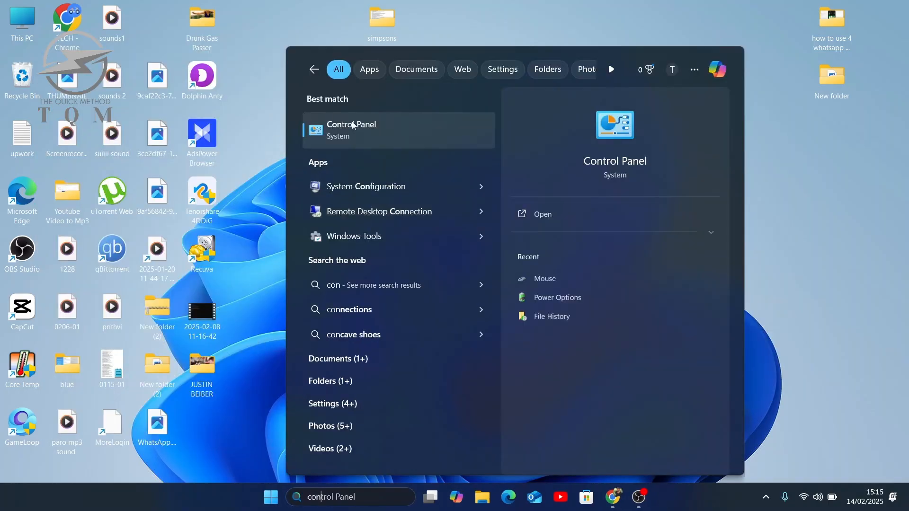
pyautogui.click(352, 125)
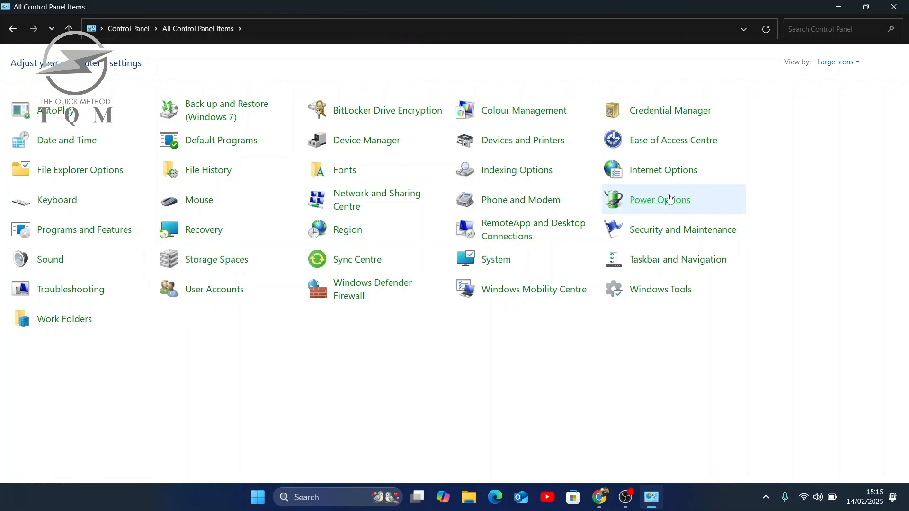
pyautogui.click(670, 200)
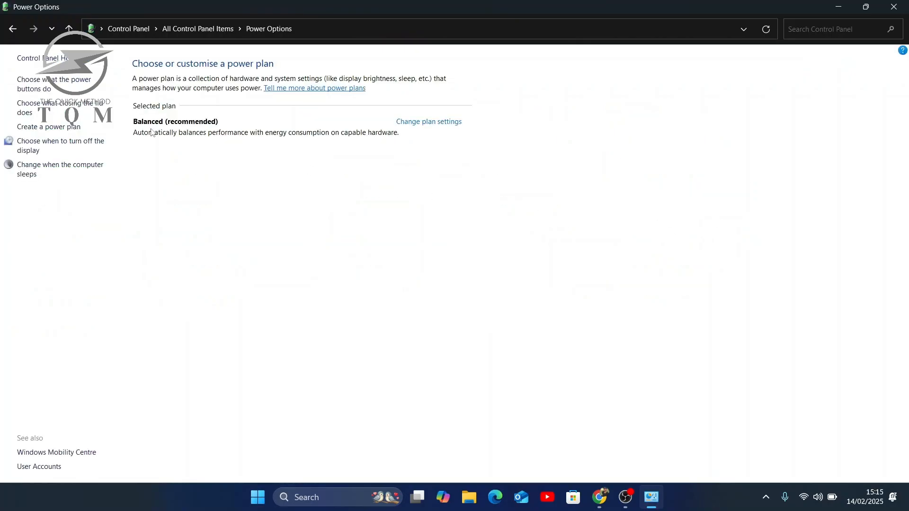
# - Return to the desktop and run msconfig to open System Configuration
pyautogui.press('super+d')
pyautogui.press('super+r')
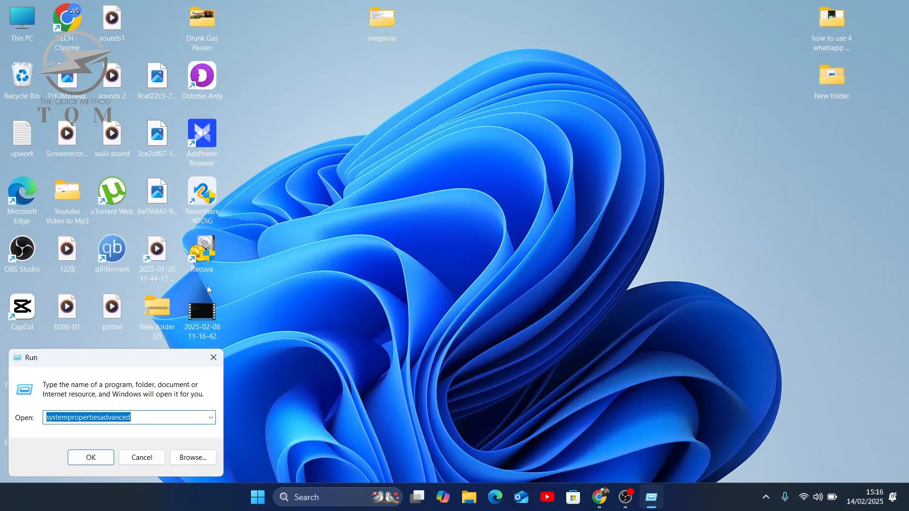
pyautogui.click(91, 458)
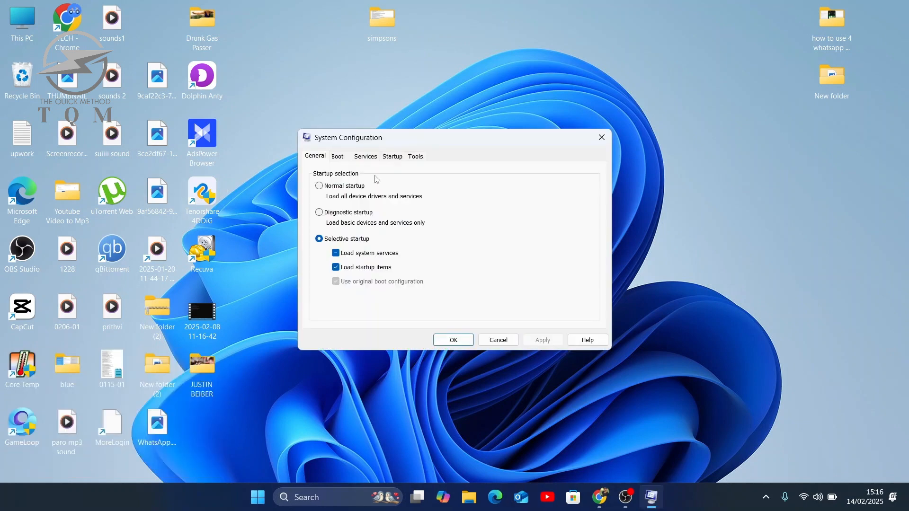
# - Hide all Microsoft services, disable all the remaining services, and apply the change
pyautogui.click(365, 156)
pyautogui.click(337, 324)
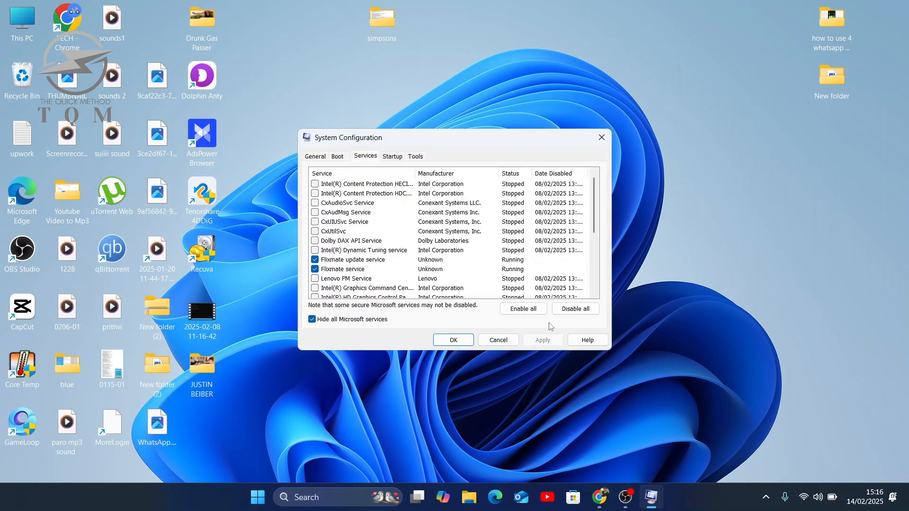
pyautogui.click(575, 308)
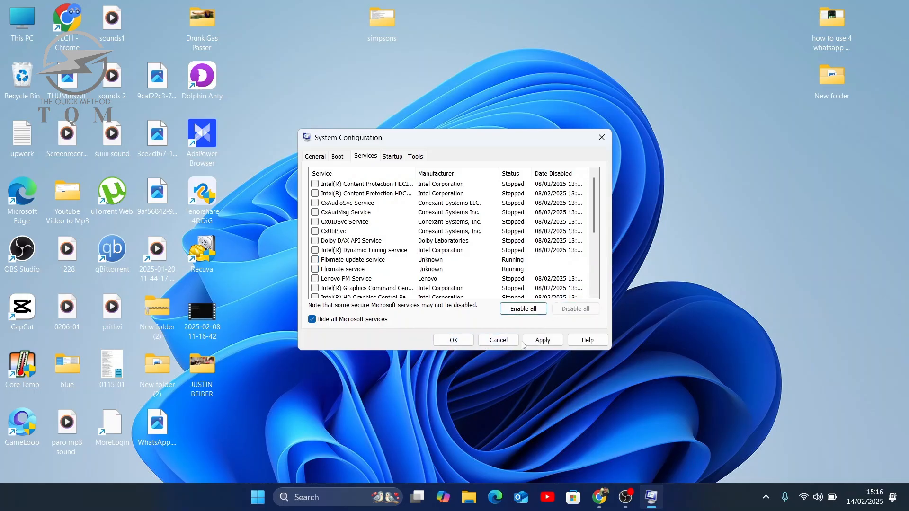
pyautogui.click(542, 340)
# - Open the startup apps list in a maximised Task Manager and check the options available for SecurityHealthSystray
pyautogui.click(393, 157)
pyautogui.click(452, 190)
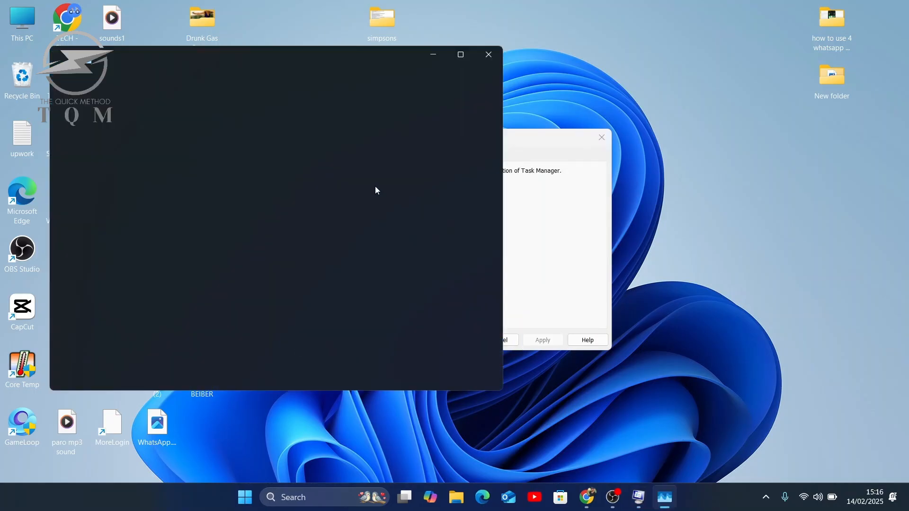
pyautogui.click(453, 54)
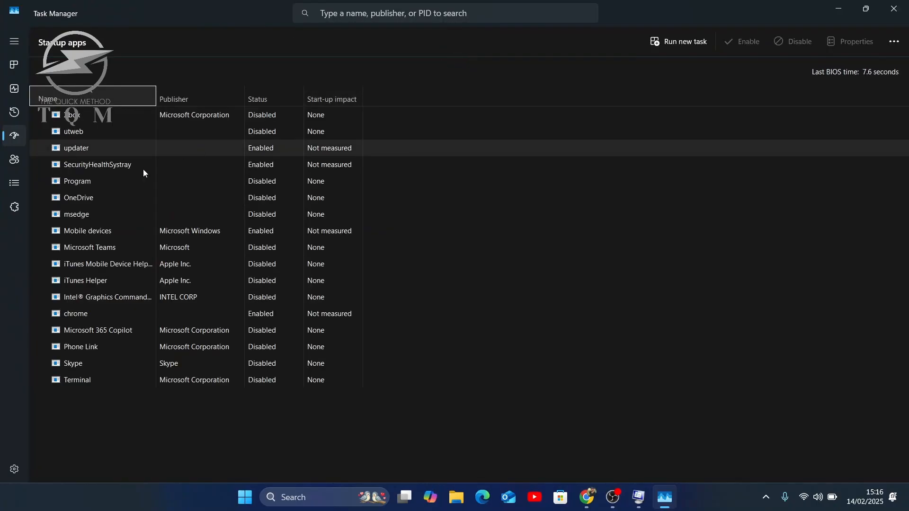
pyautogui.rightClick(193, 188)
pyautogui.press('Escape')
pyautogui.rightClick(118, 162)
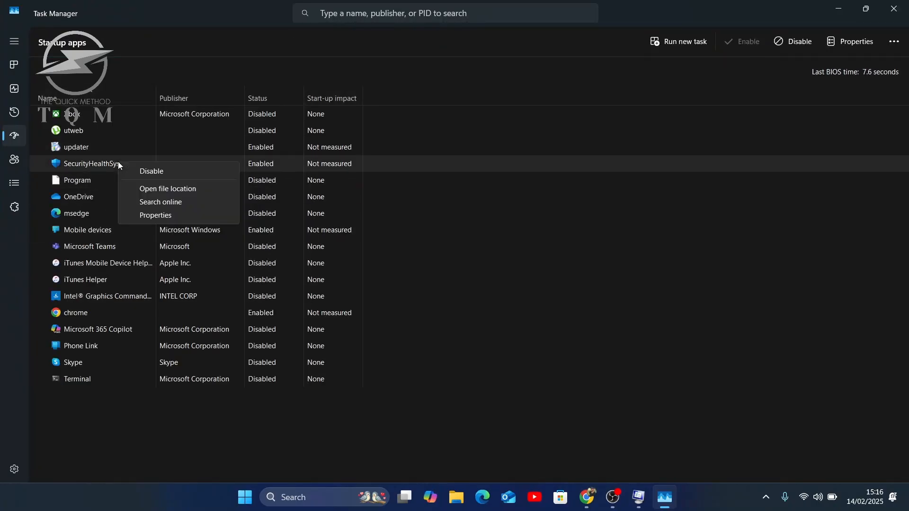
pyautogui.press('Escape')
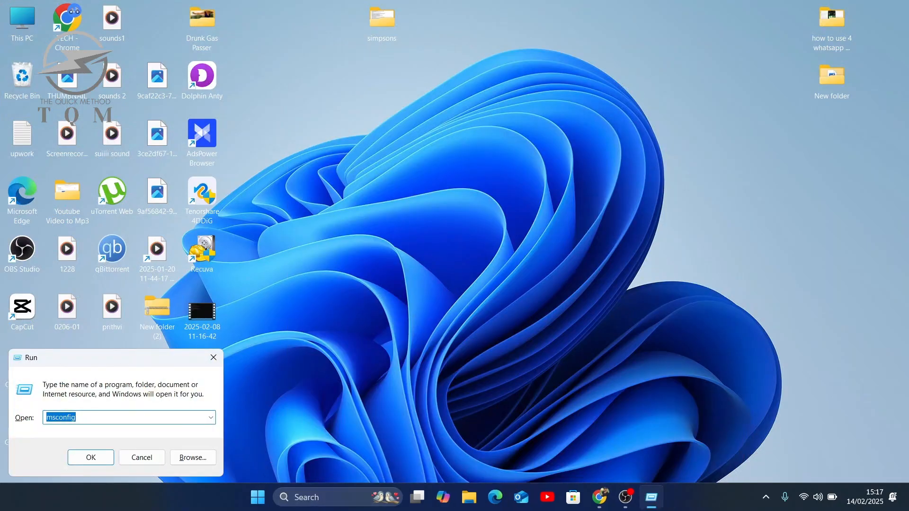
# - Open the C:\Windows\Temp folder through the Run dialog and delete all of its items
pyautogui.press('Return')
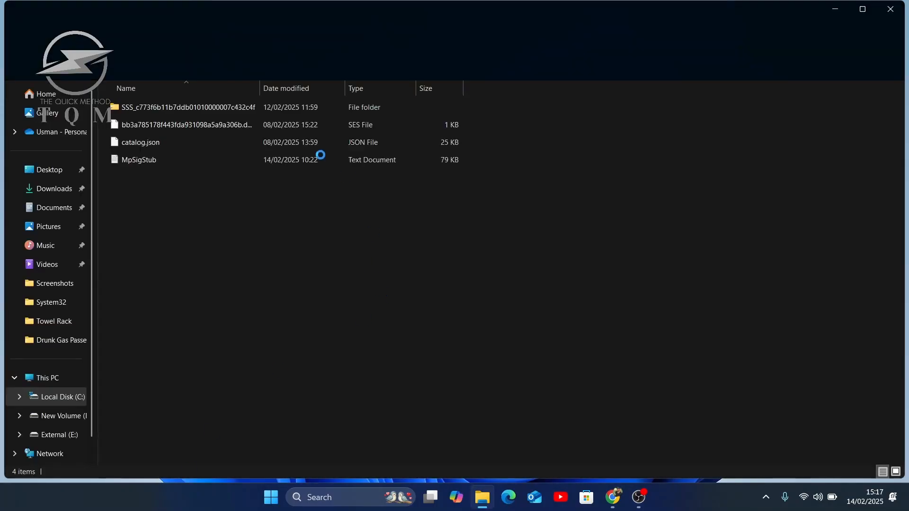
pyautogui.moveTo(253, 197); pyautogui.dragTo(199, 29)
pyautogui.click(172, 163)
pyautogui.moveTo(140, 226); pyautogui.dragTo(192, 86)
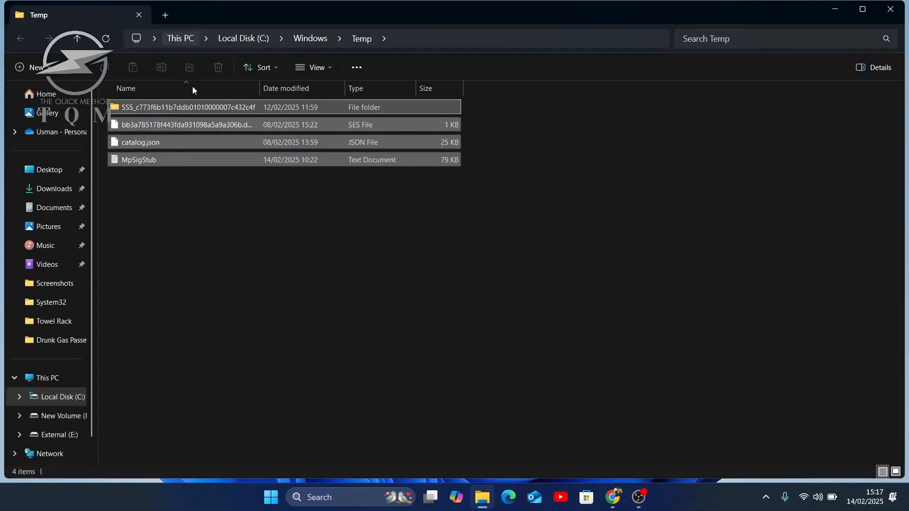
pyautogui.rightClick(182, 146)
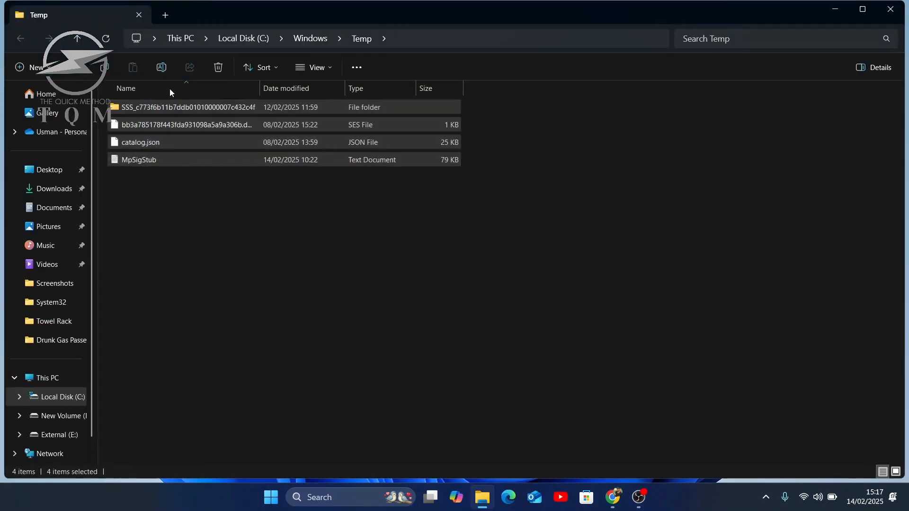
pyautogui.click(217, 75)
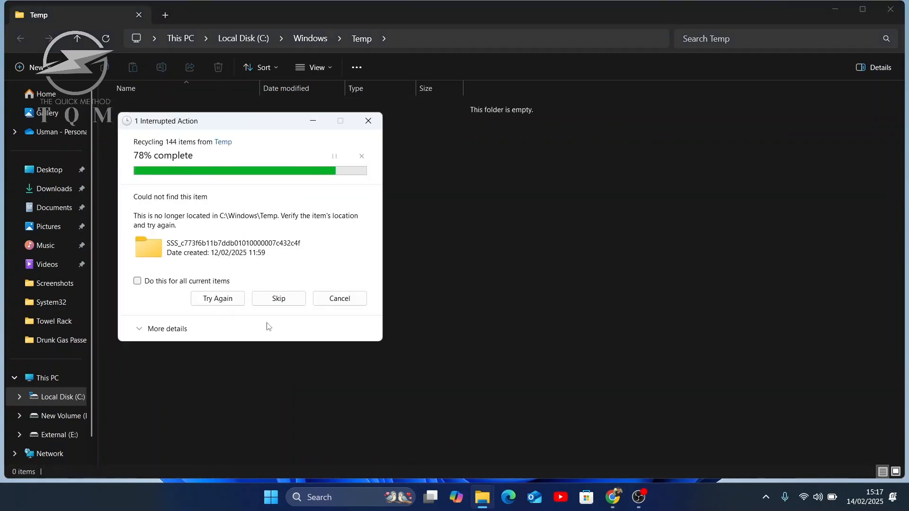
pyautogui.click(279, 244)
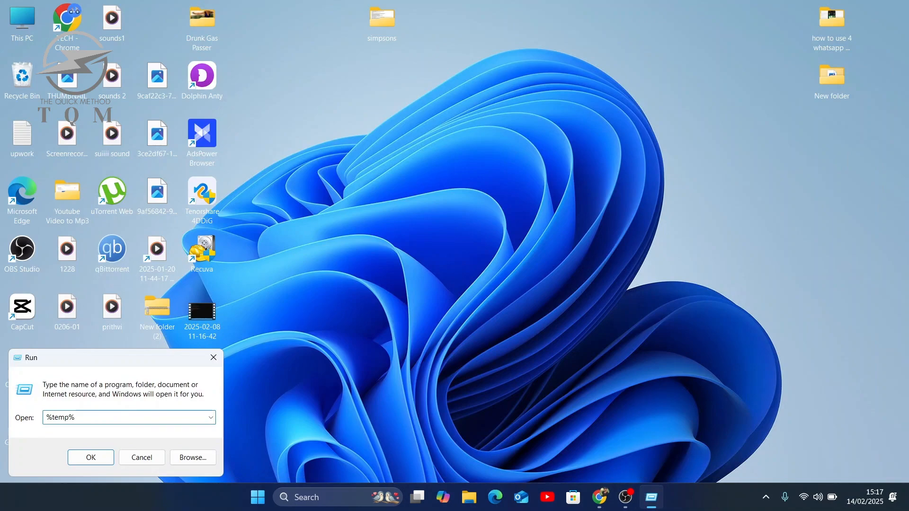
# - Open the %temp% folder through the Run dialog and delete all of its items
pyautogui.click(90, 456)
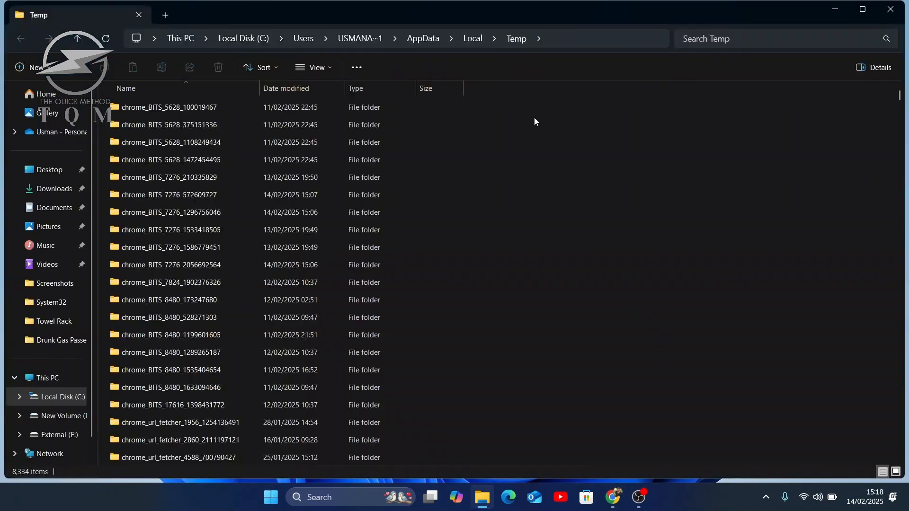
pyautogui.moveTo(535, 118); pyautogui.dragTo(211, 492)
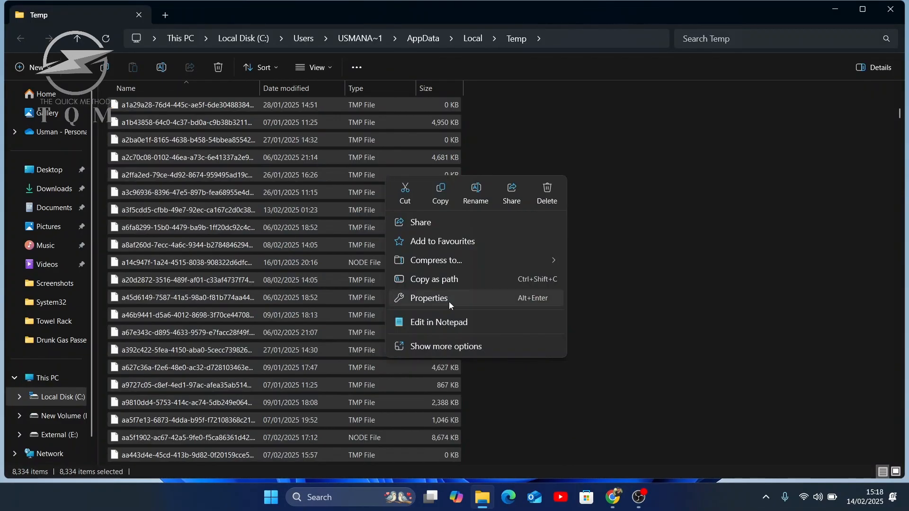
pyautogui.click(549, 192)
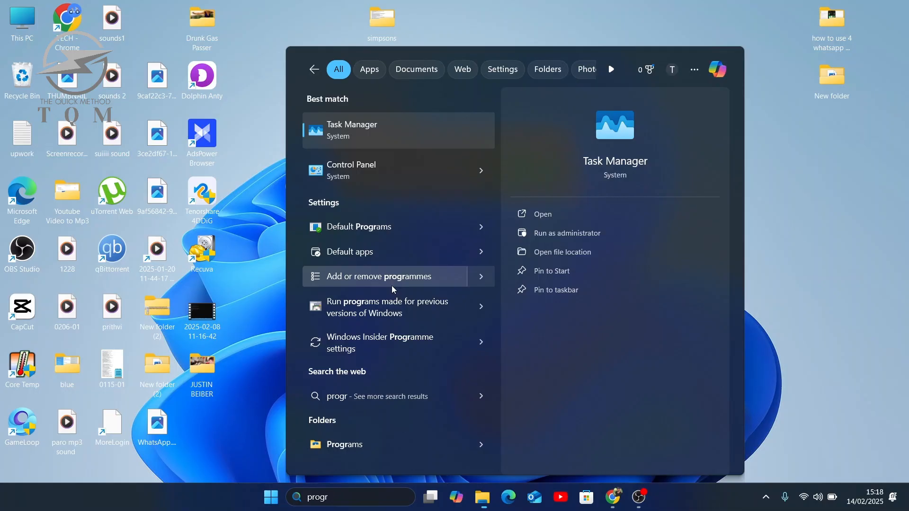
# - Open the list of installed apps through Add or remove programmes and start a search within it
pyautogui.click(339, 287)
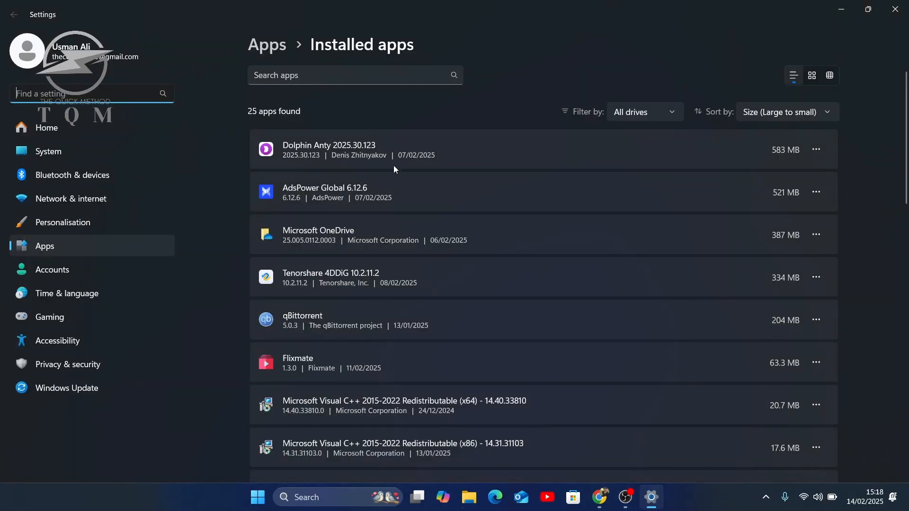
pyautogui.click(345, 79)
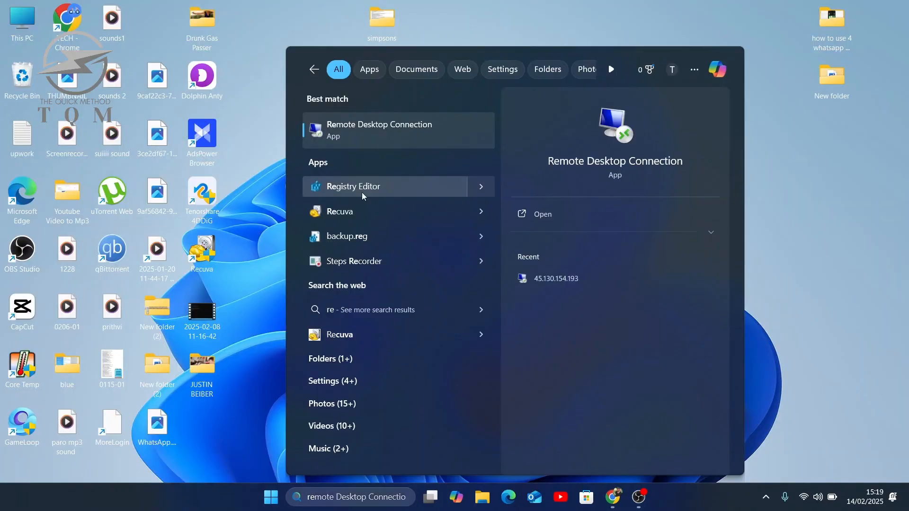
# - Open Registry Editor, expand HKEY_LOCAL_MACHINE, and export the entire registry to a file named backup
pyautogui.click(362, 192)
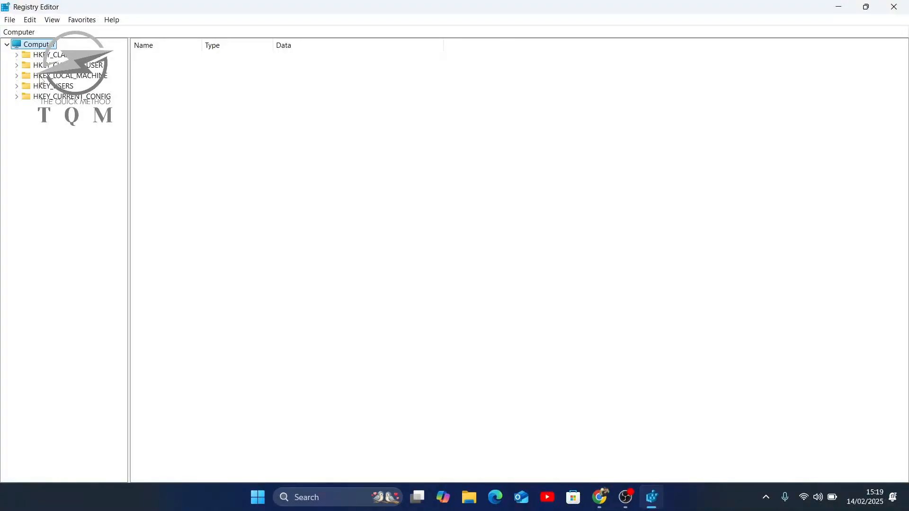
pyautogui.click(16, 76)
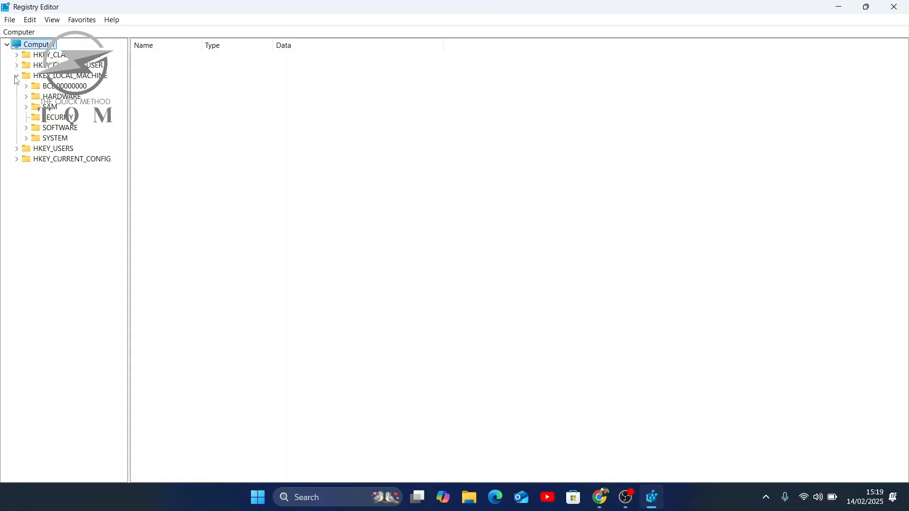
pyautogui.click(57, 44)
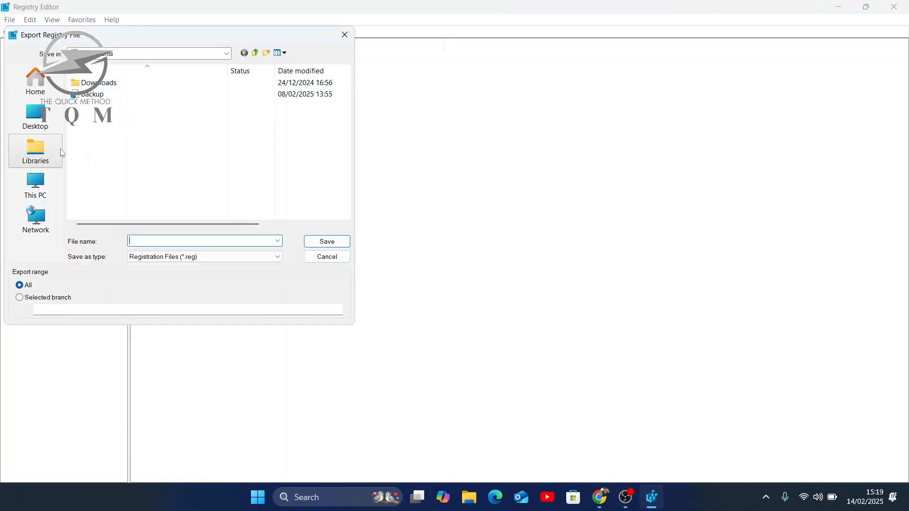
pyautogui.write('backupu')
pyautogui.click(326, 242)
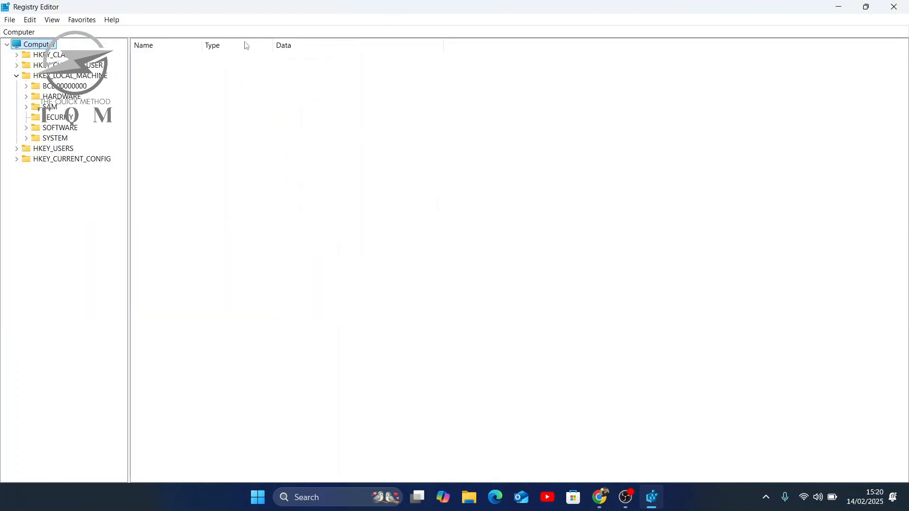
# - Expand the SYSTEM branch of HKEY_LOCAL_MACHINE and open the HKEY_CURRENT_USER\System\GameConfigStore key
pyautogui.click(27, 139)
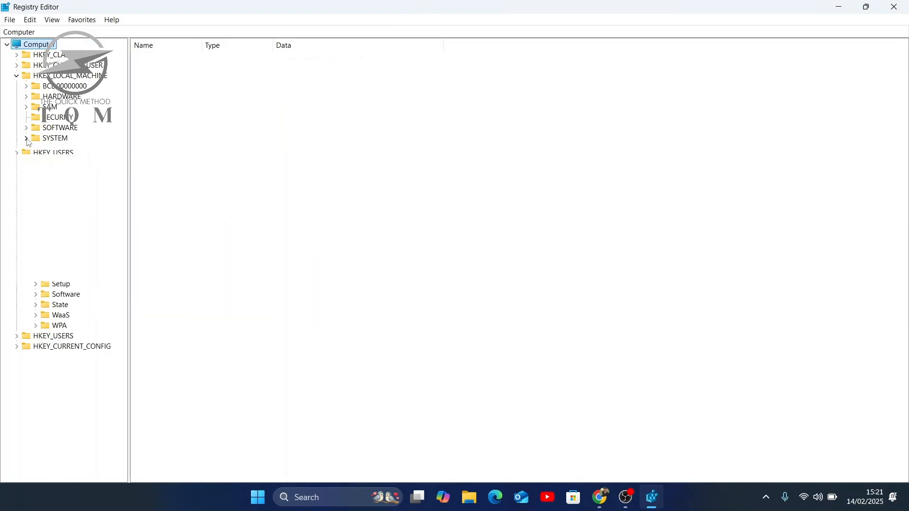
pyautogui.click(17, 66)
pyautogui.click(26, 180)
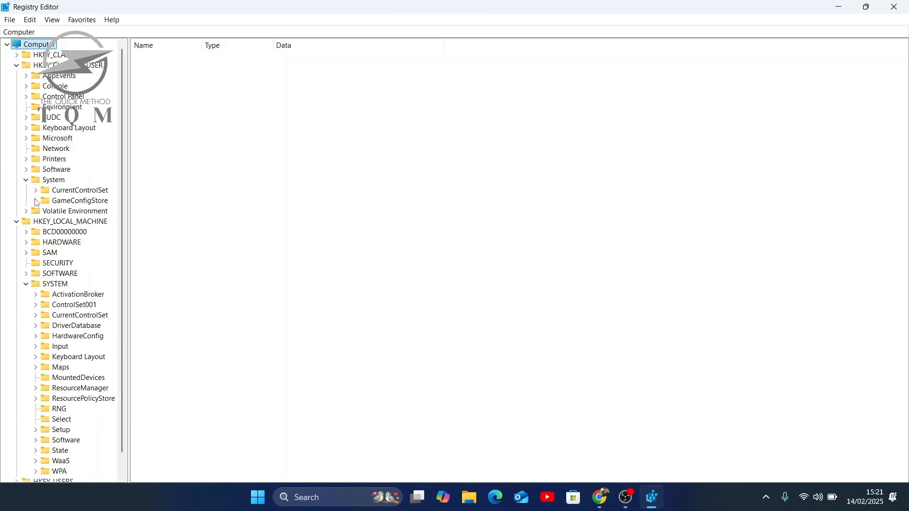
pyautogui.click(35, 201)
pyautogui.click(76, 201)
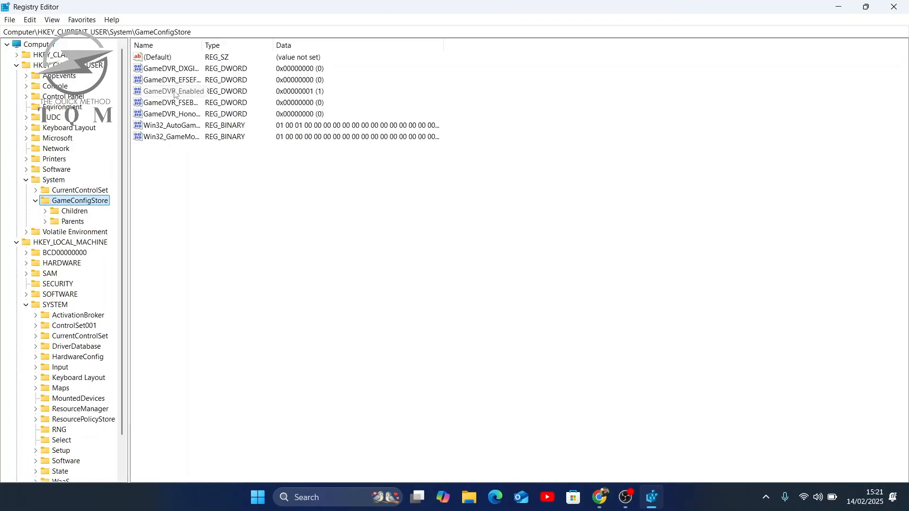
# - Set the GameDVR_Enabled value to 0 and the GameDVR_FSEBehaviorMode value to 2 in GameConfigStore
pyautogui.doubleClick(175, 95)
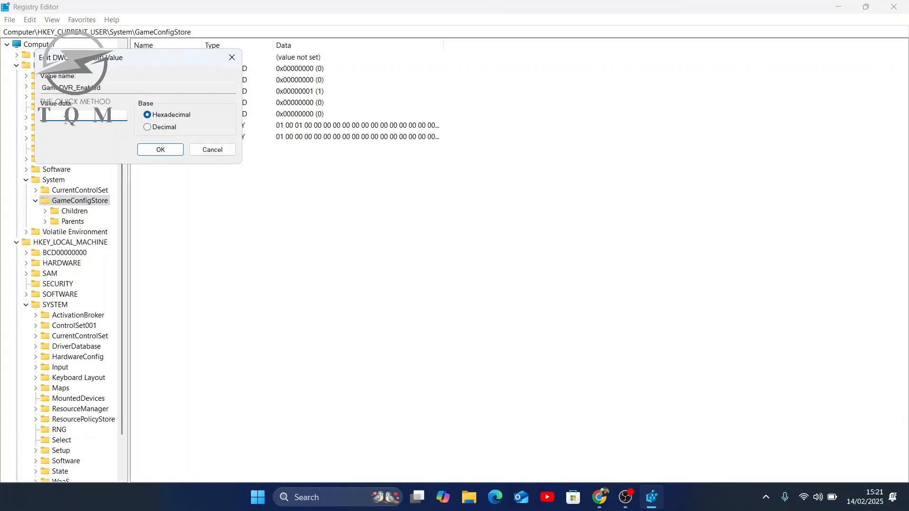
pyautogui.write('0')
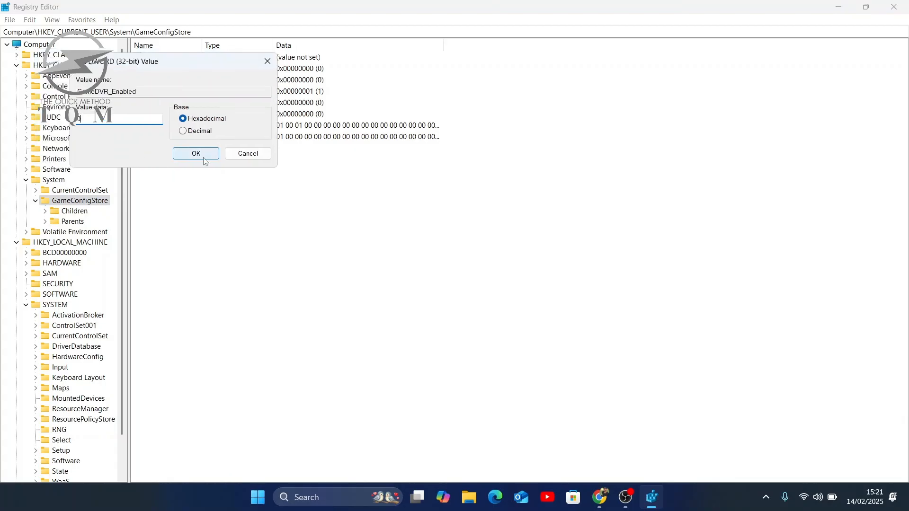
pyautogui.click(203, 158)
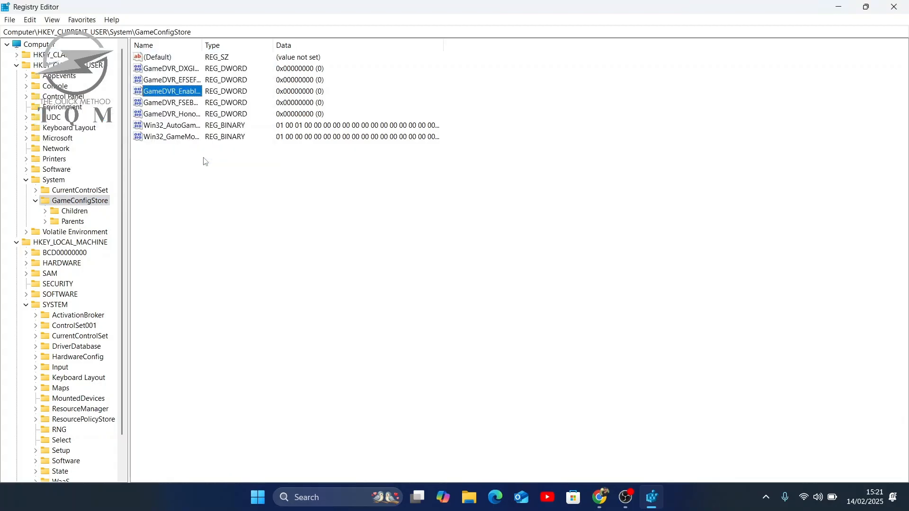
pyautogui.doubleClick(188, 103)
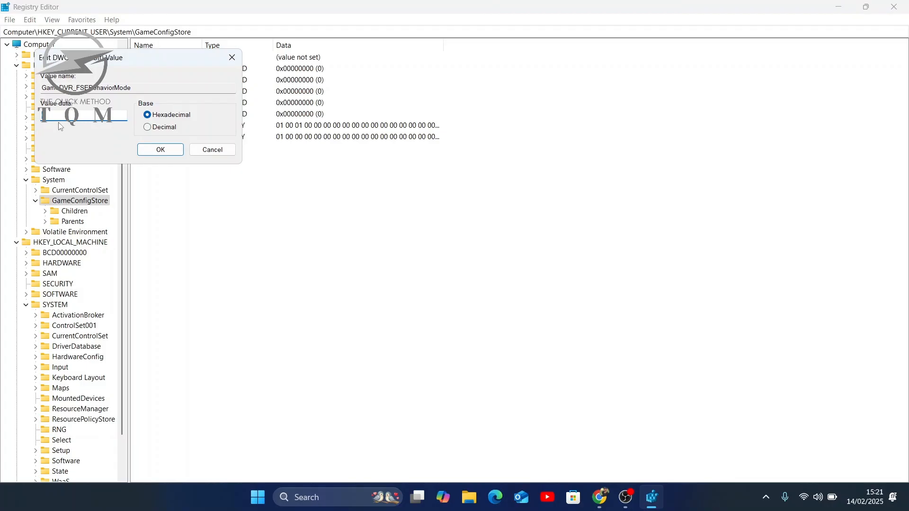
pyautogui.write('2')
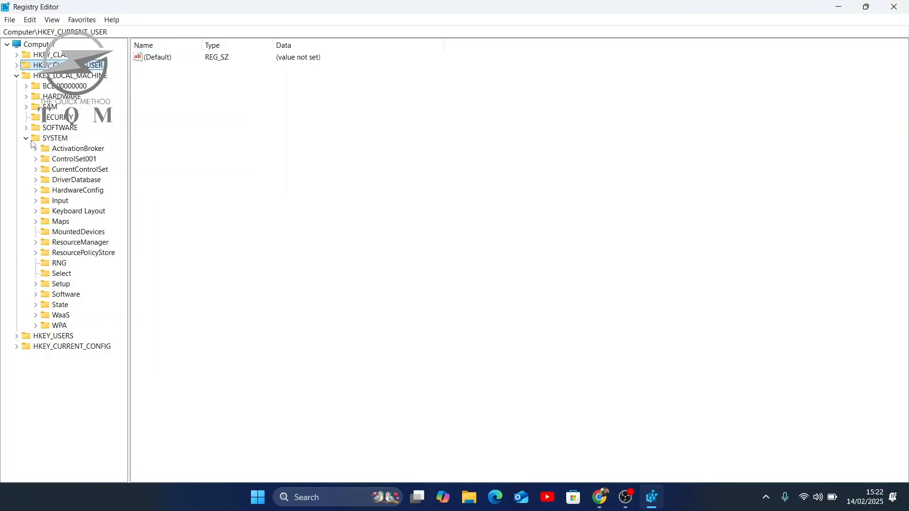
# - Collapse the SYSTEM key and browse HKEY_LOCAL_MACHINE\SOFTWARE\Microsoft\PolicyManager, expanding its default subkey
pyautogui.click(34, 139)
pyautogui.click(26, 137)
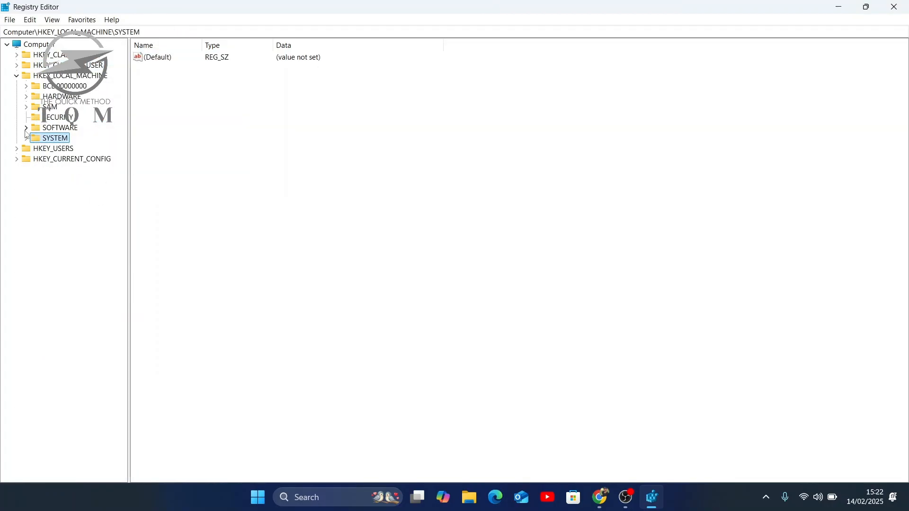
pyautogui.click(26, 127)
pyautogui.scroll(-5, 41, 290)
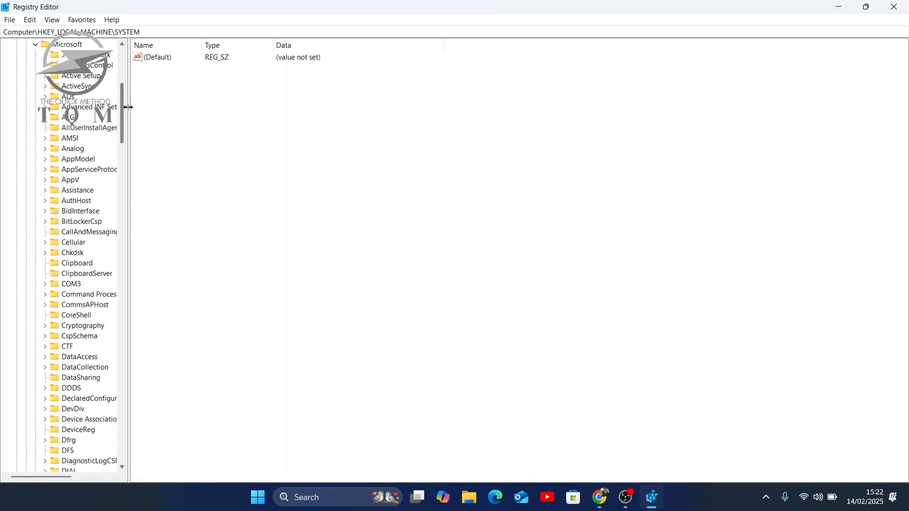
pyautogui.moveTo(130, 107); pyautogui.dragTo(103, 297)
pyautogui.click(45, 285)
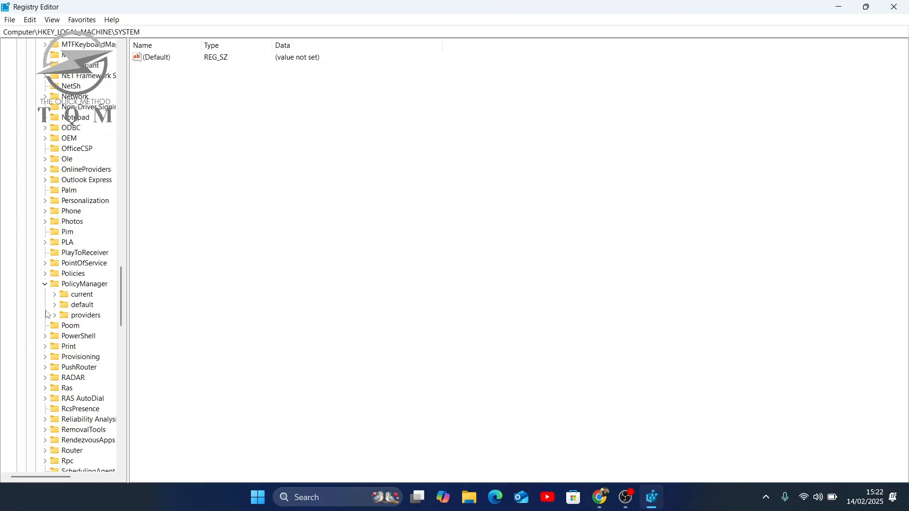
pyautogui.click(55, 306)
pyautogui.click(88, 213)
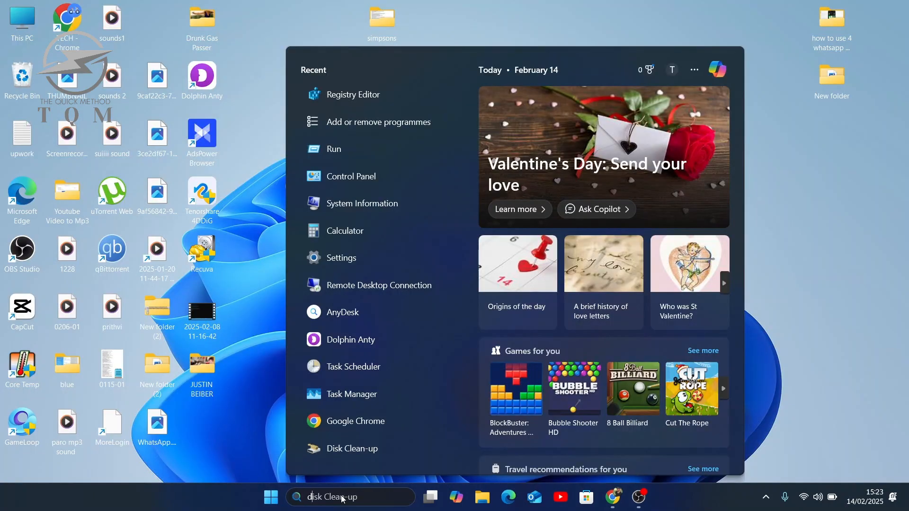
# - Search for and open Device Manager, and expand the Display adaptors category
pyautogui.write('devi')
pyautogui.press('Return')
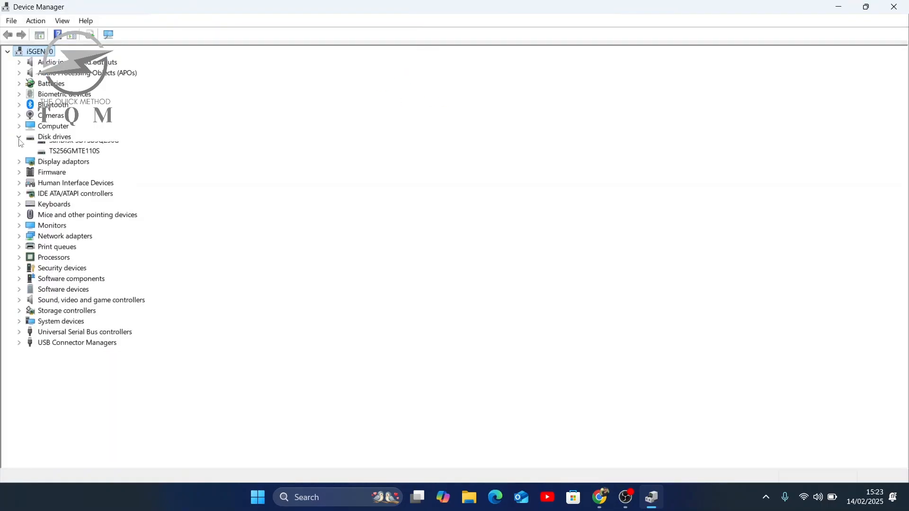
pyautogui.click(19, 136)
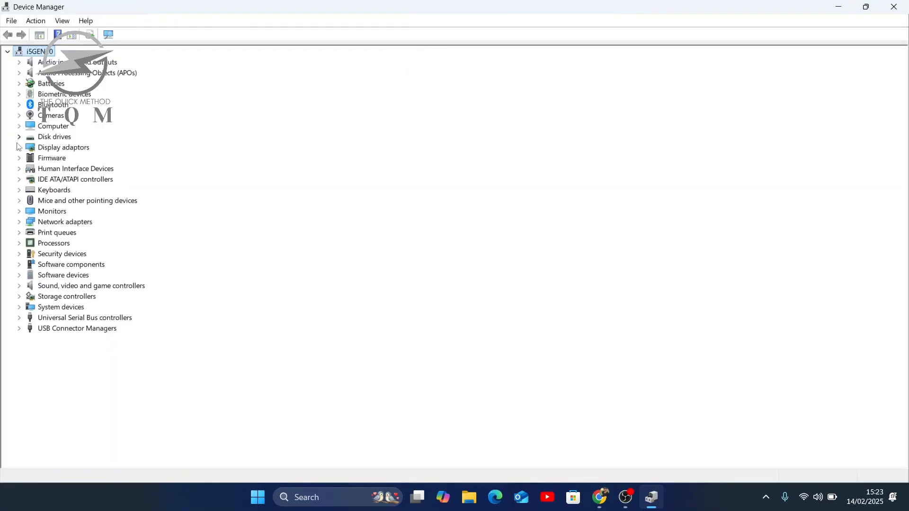
pyautogui.click(19, 147)
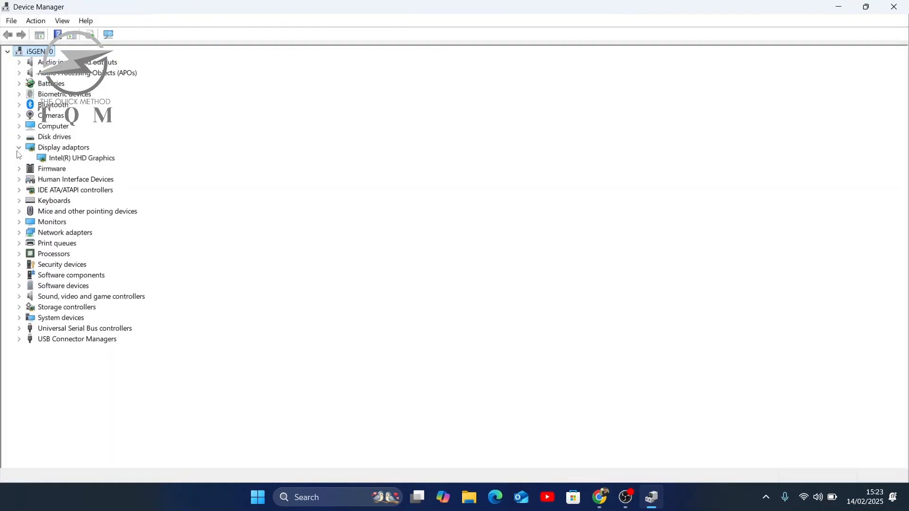
# - Update the Intel(R) UHD Graphics driver by having Windows search automatically for drivers
pyautogui.click(53, 158)
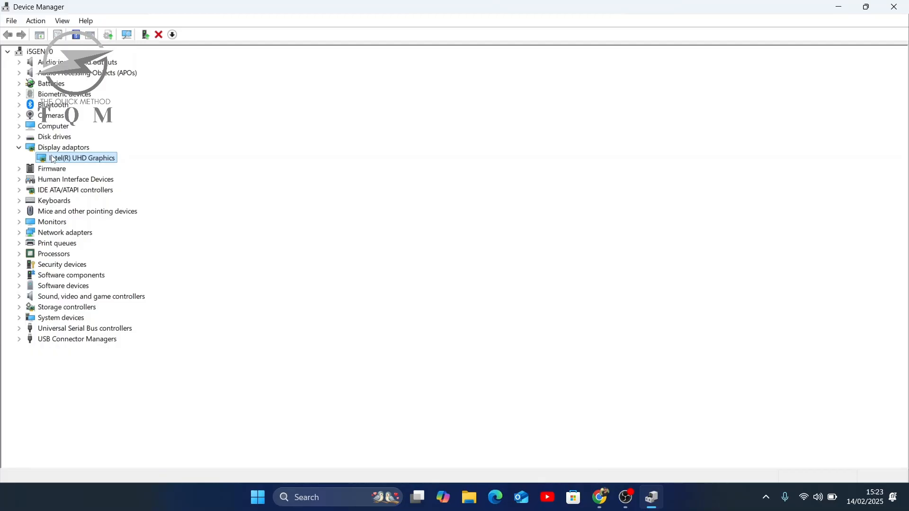
pyautogui.rightClick(53, 160)
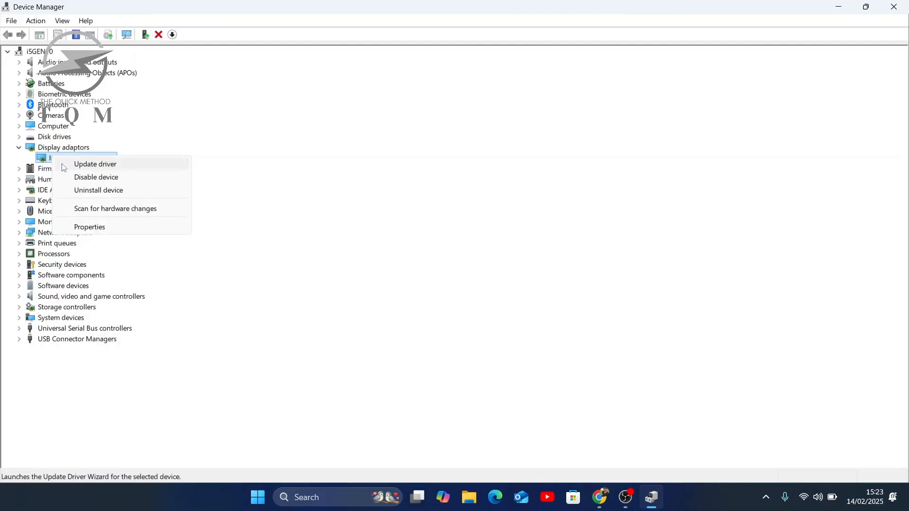
pyautogui.click(65, 164)
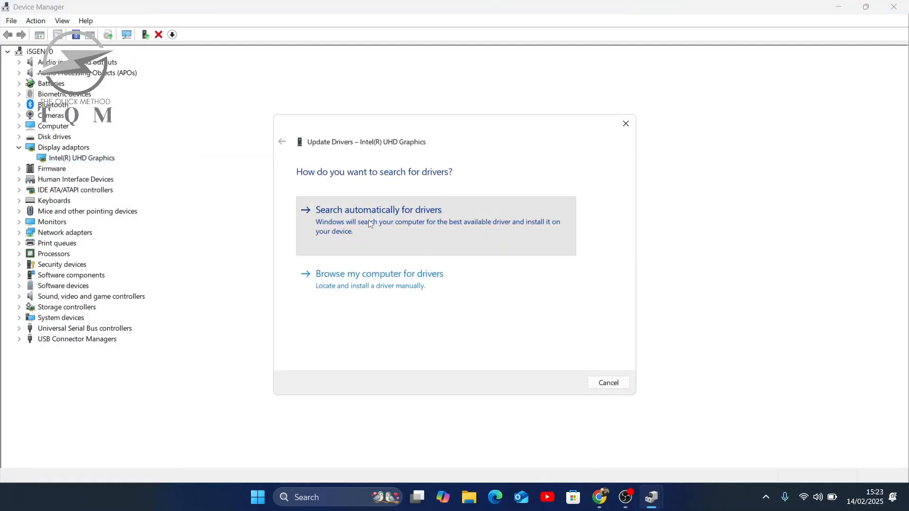
pyautogui.click(370, 222)
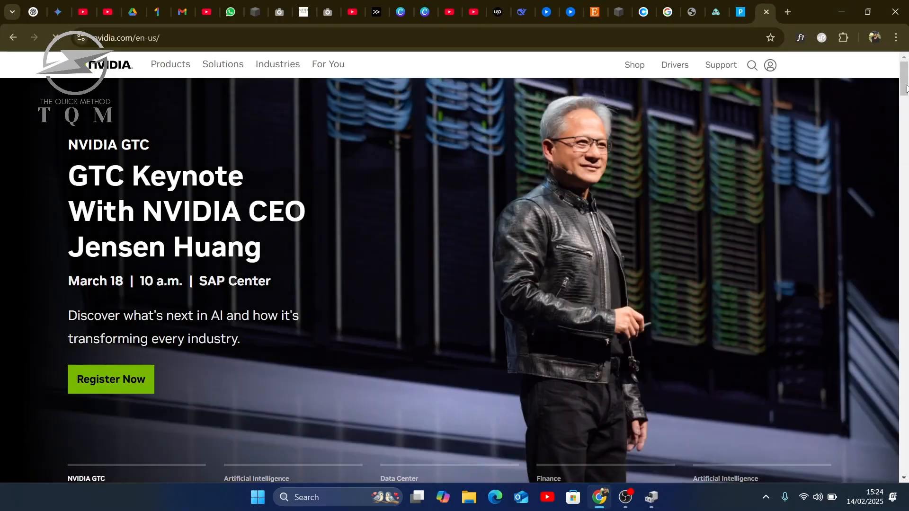
# - Look through the NVIDIA homepage in Chrome and minimise the open windows to return to the desktop
pyautogui.scroll(-15, 907, 121)
pyautogui.scroll(9, 906, 116)
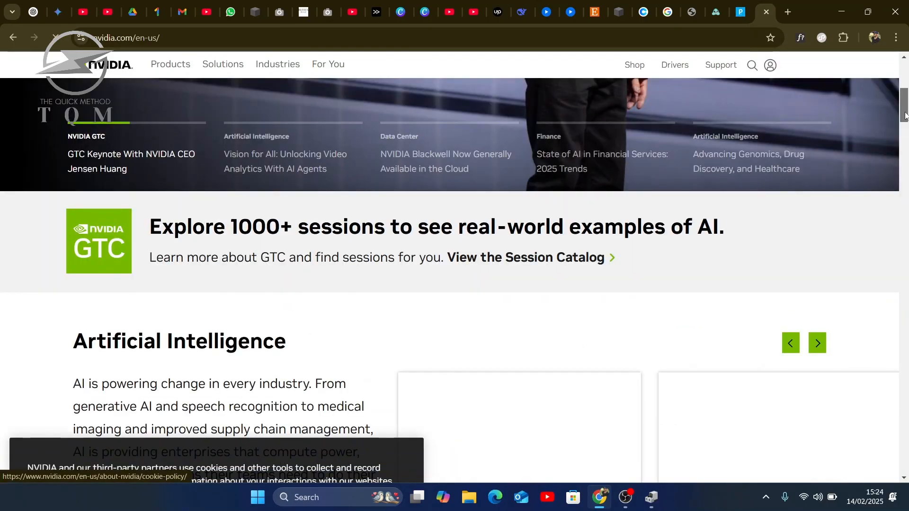
pyautogui.moveTo(906, 117); pyautogui.dragTo(854, 395)
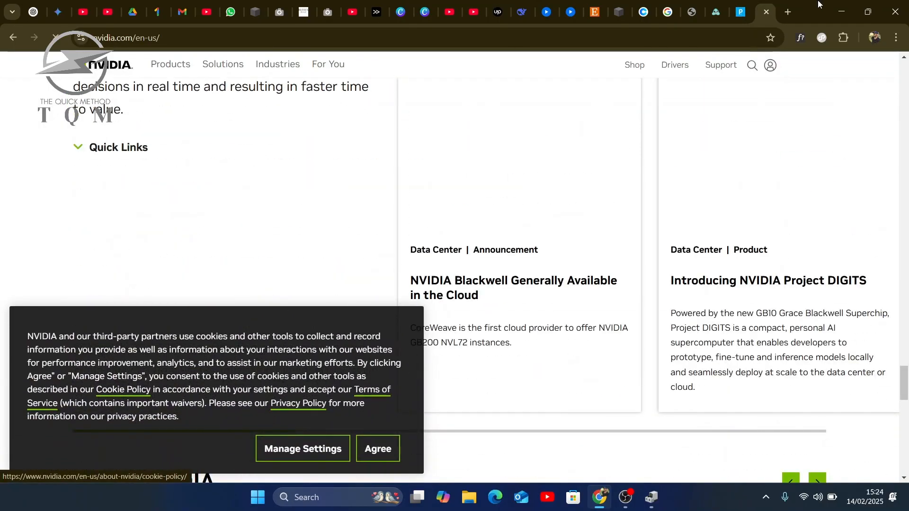
pyautogui.click(841, 11)
pyautogui.click(839, 5)
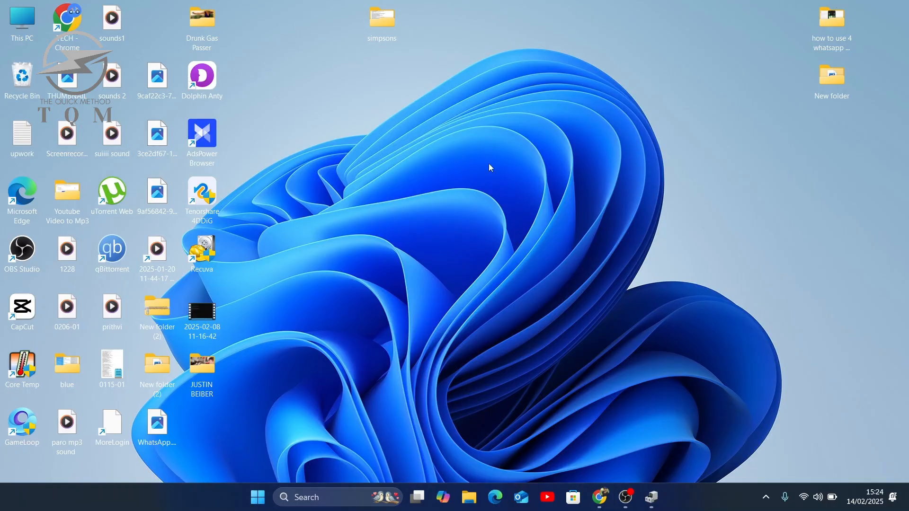